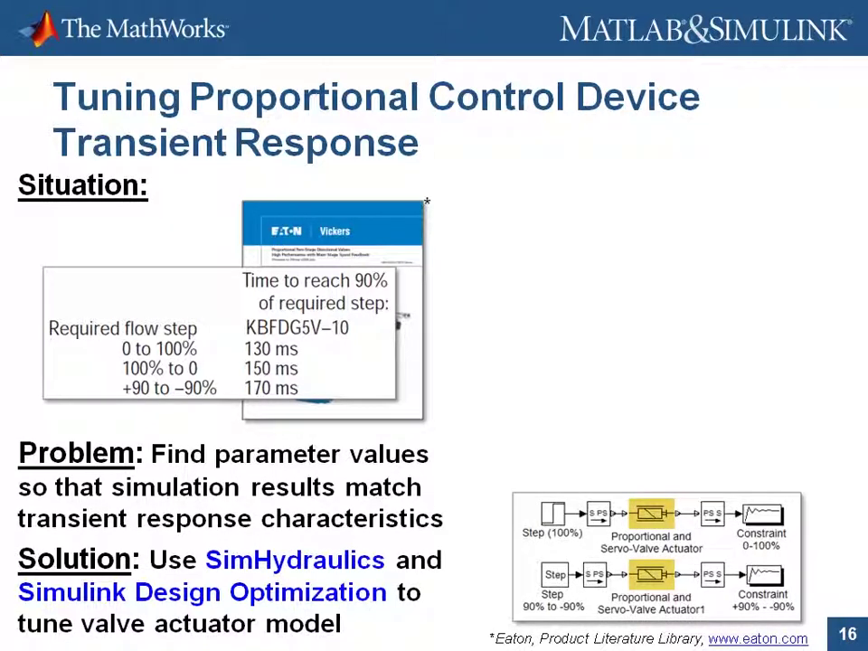
key(Right)
key(Right)
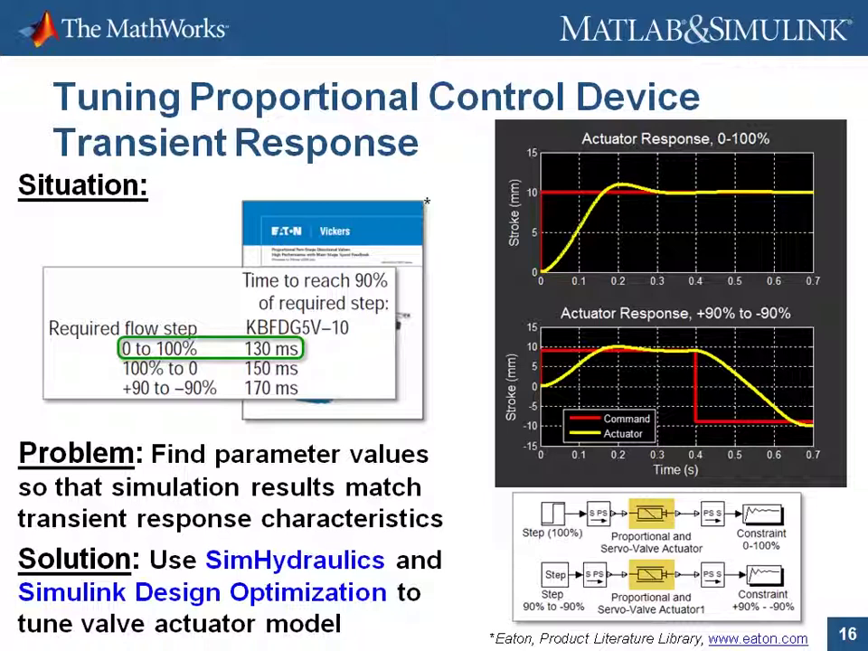
Show 130 ms on the top plot, highlight the +90 to -90% row, then show 170 ms
key(Right)
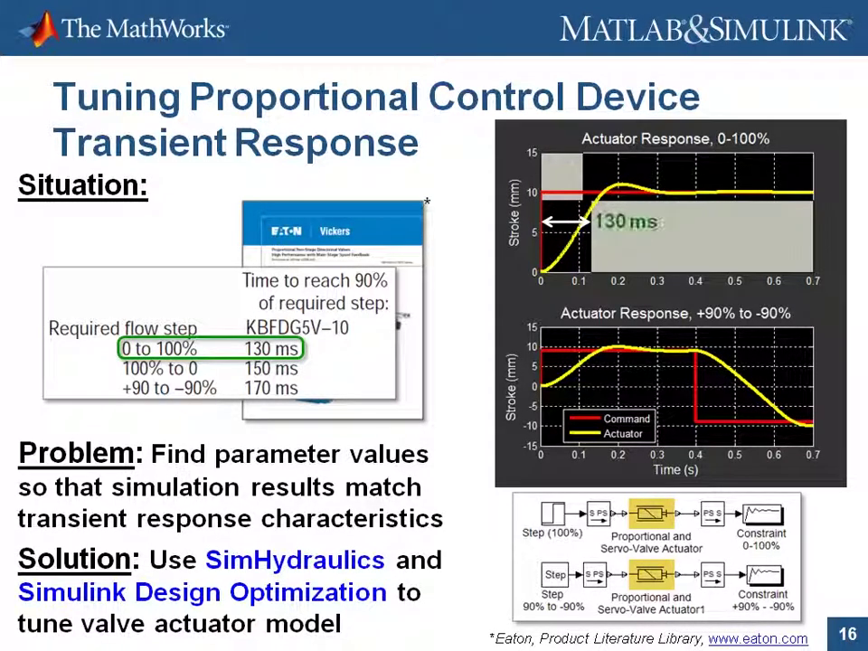
key(Right)
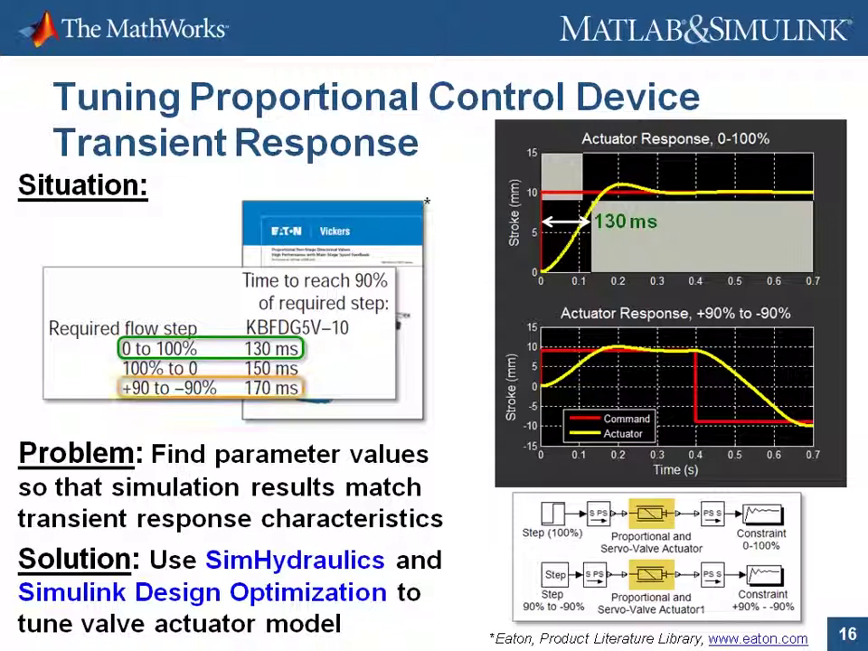
key(Right)
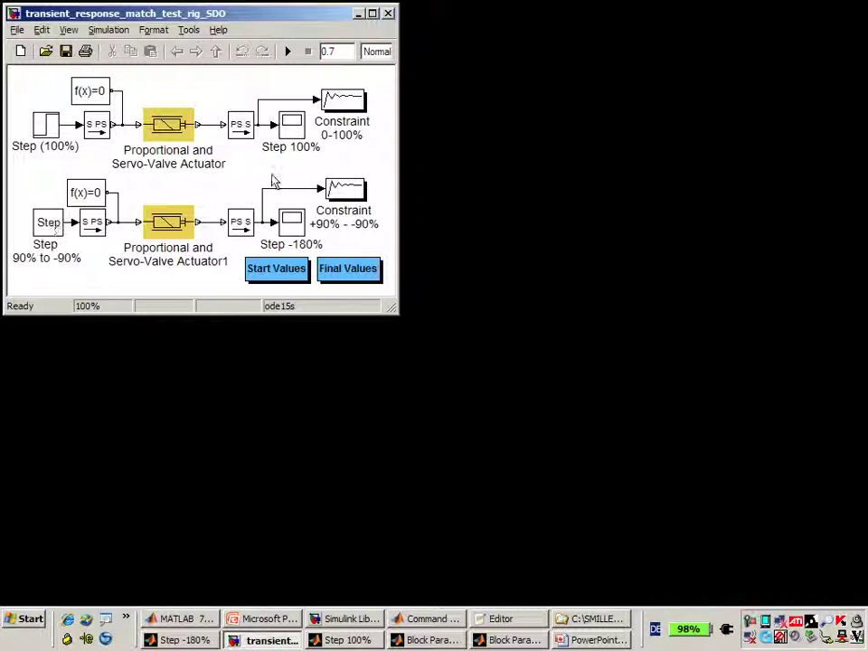
Open the Step 100% and Step -180% scopes and simulate the valve actuator test rig
double_click(290, 127)
double_click(302, 226)
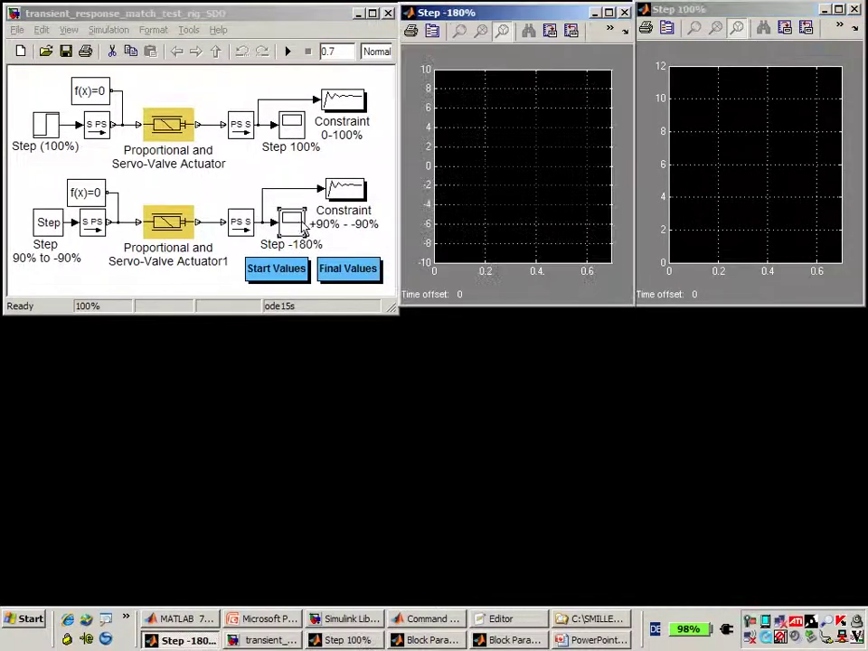
click(287, 51)
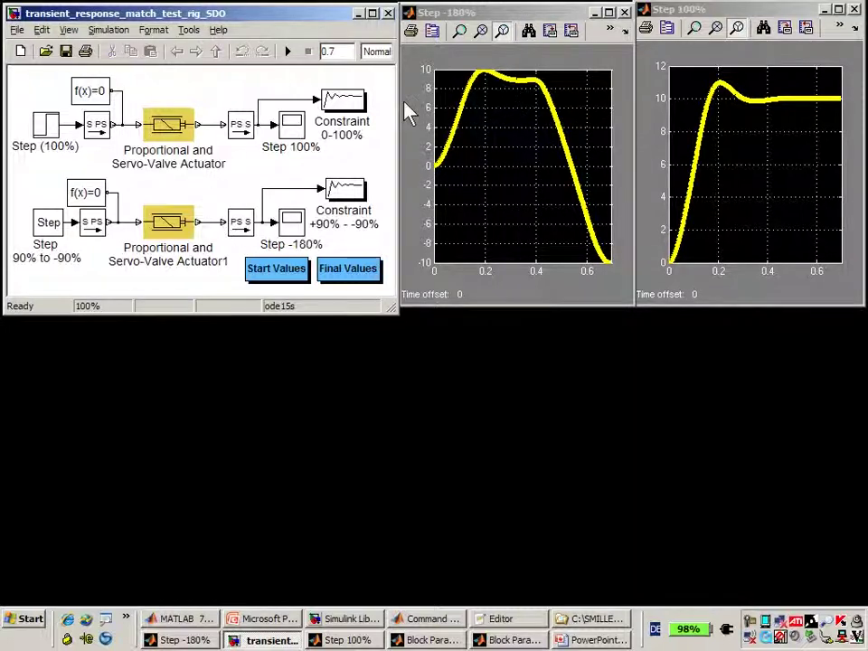
Check the actuator parameters unchanged, then open the Constraint 0-100% and +90% - -90% bound windows
double_click(171, 131)
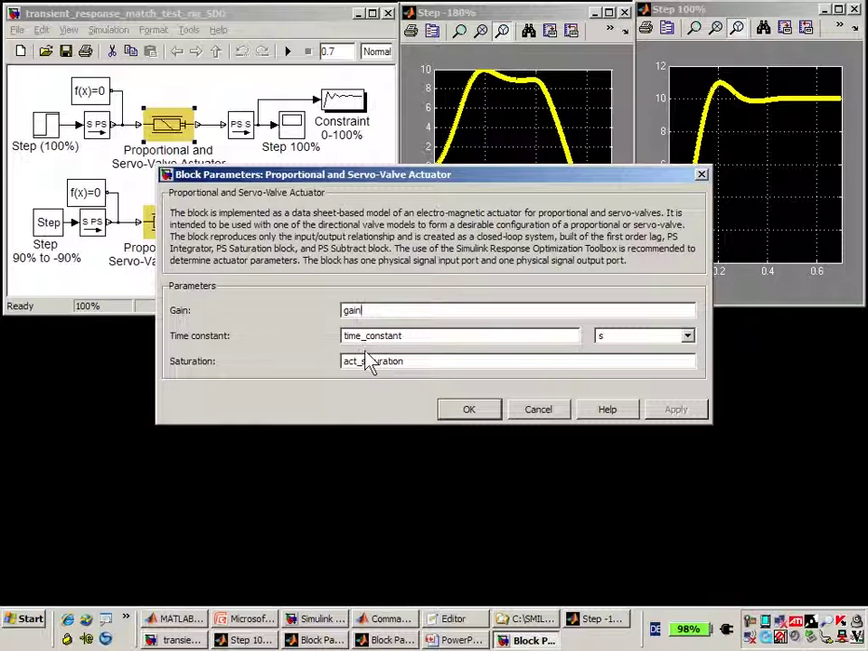
click(467, 415)
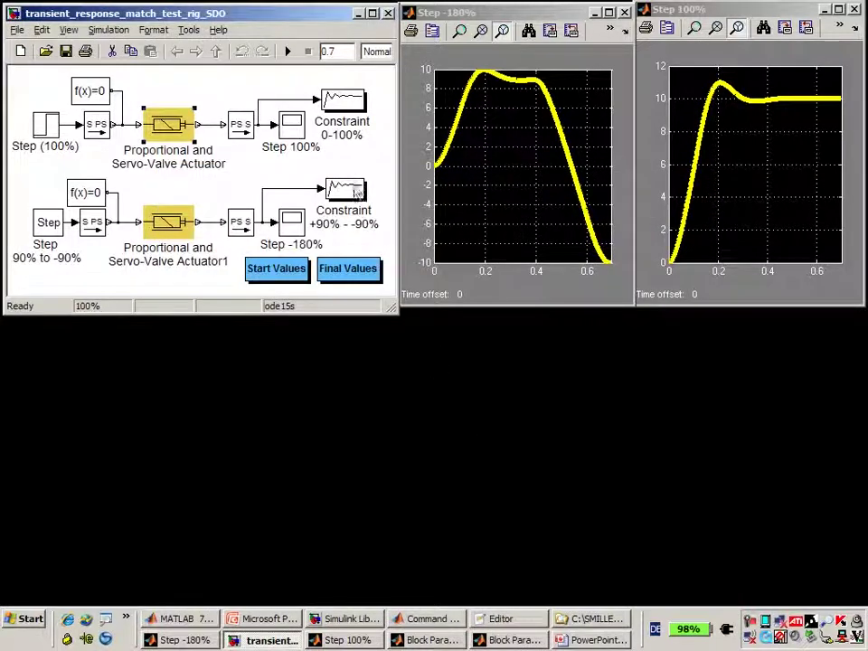
double_click(342, 101)
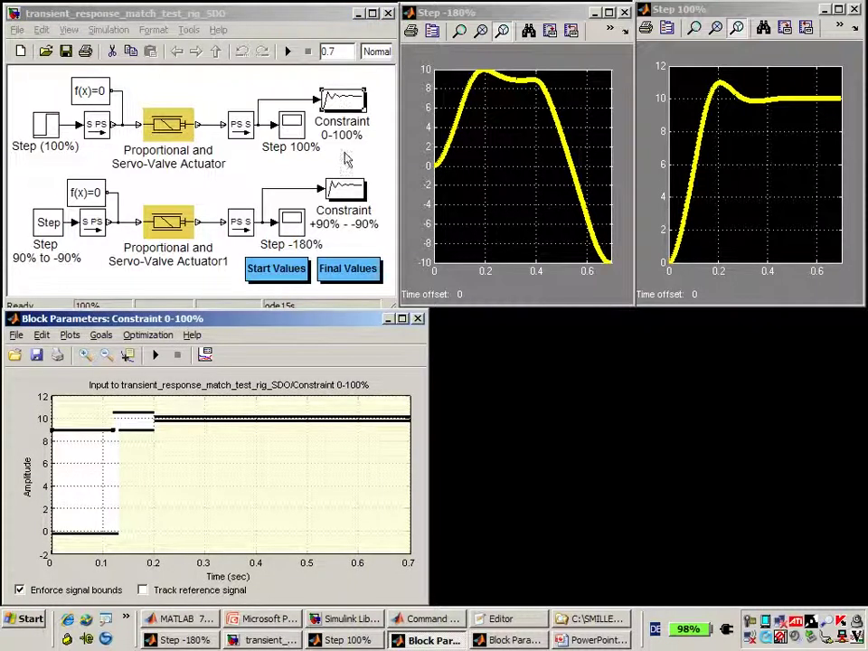
double_click(344, 187)
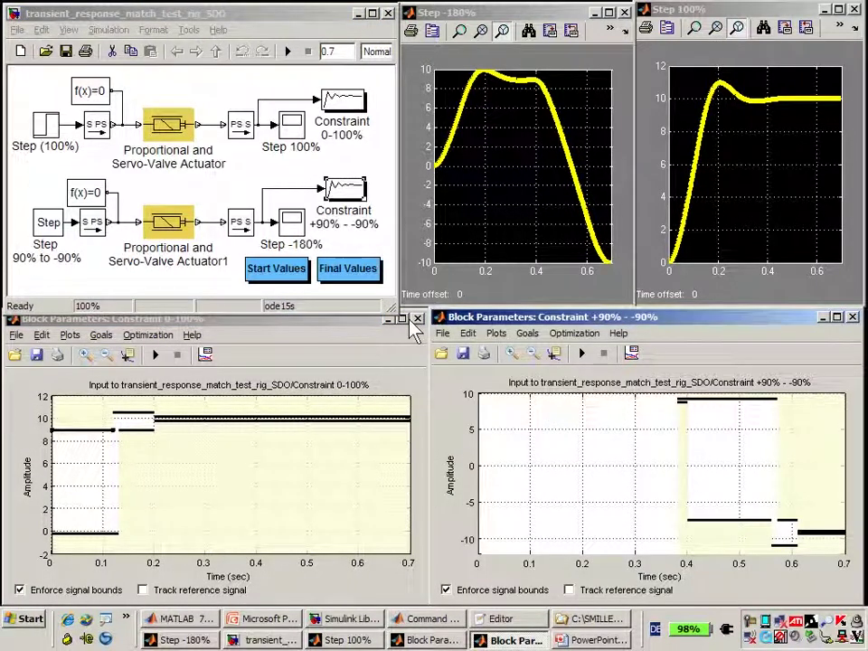
click(256, 337)
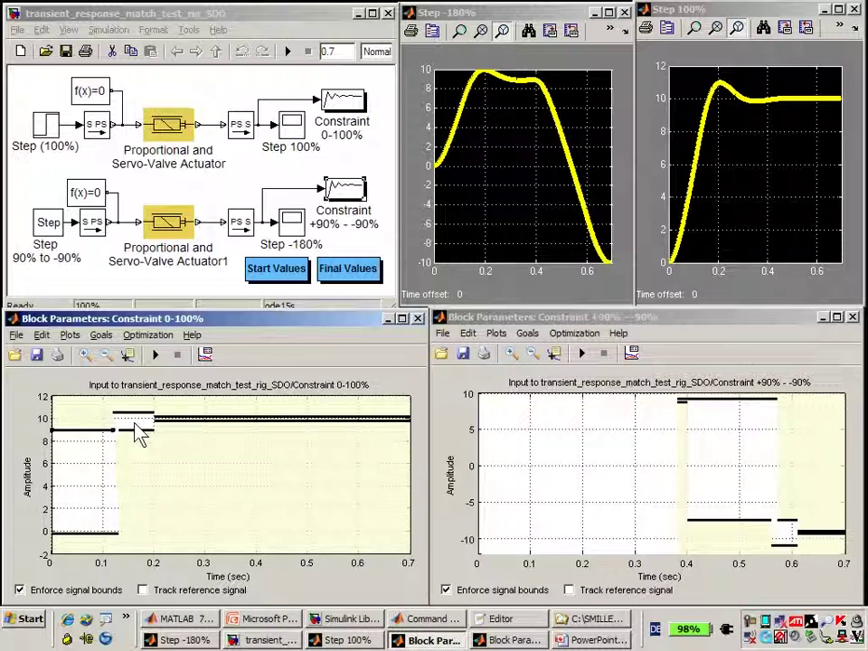
click(572, 322)
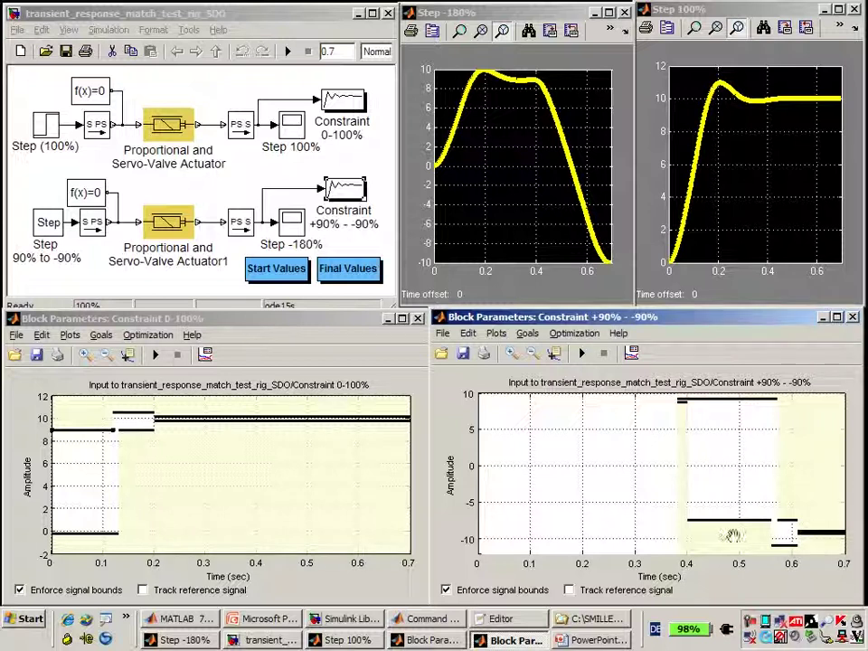
Plot the current actuator response against the constraint bounds and bring the 0-100% window forward
right_click(575, 486)
click(580, 489)
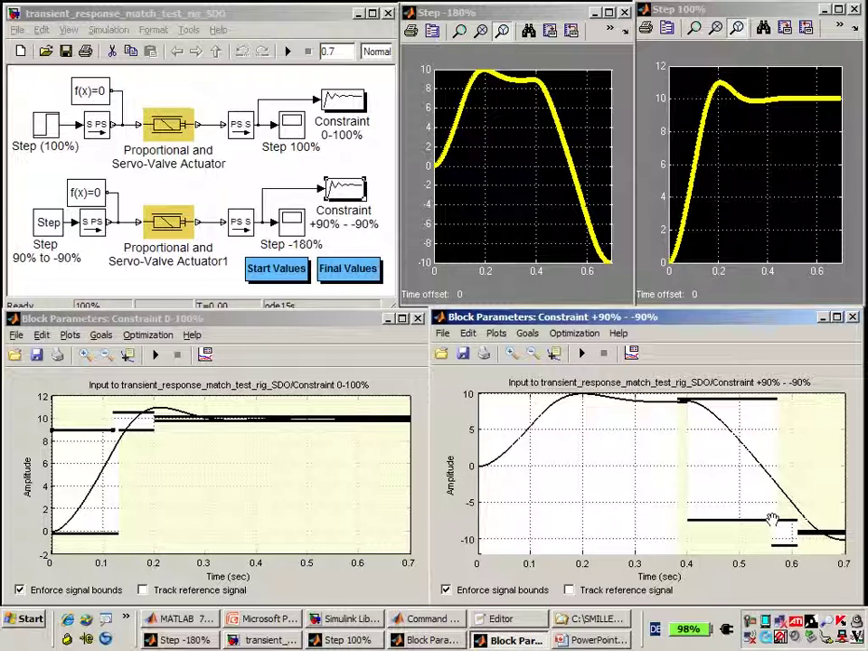
click(306, 323)
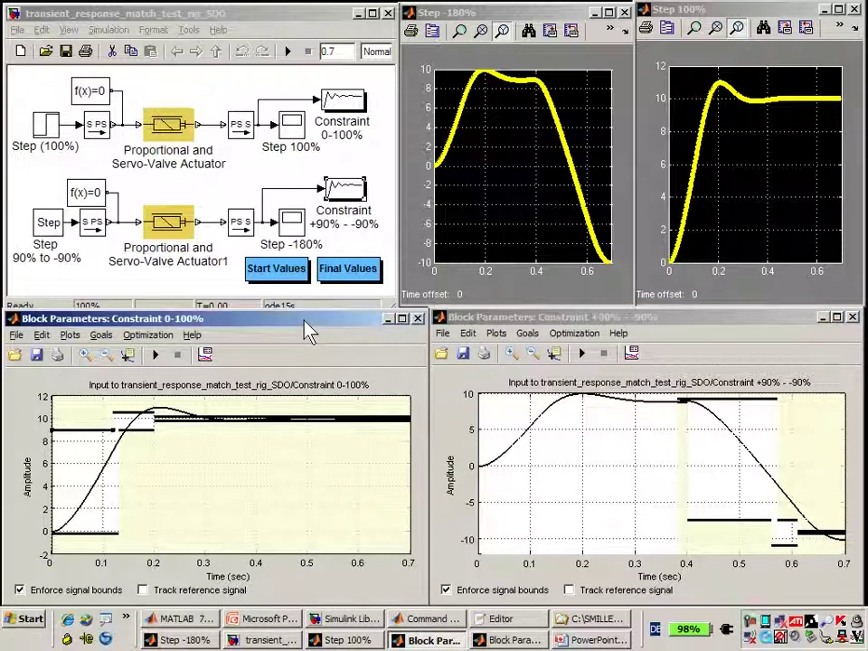
click(142, 339)
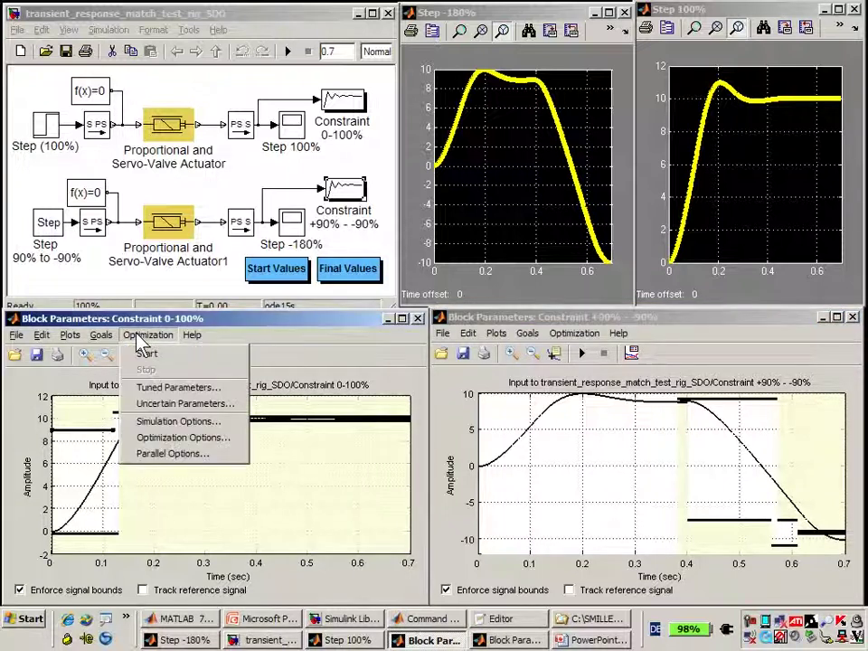
Confirm act_saturation, gain and time_constant as tuned parameters, each with minimum 0.01 and maximum inf
click(170, 388)
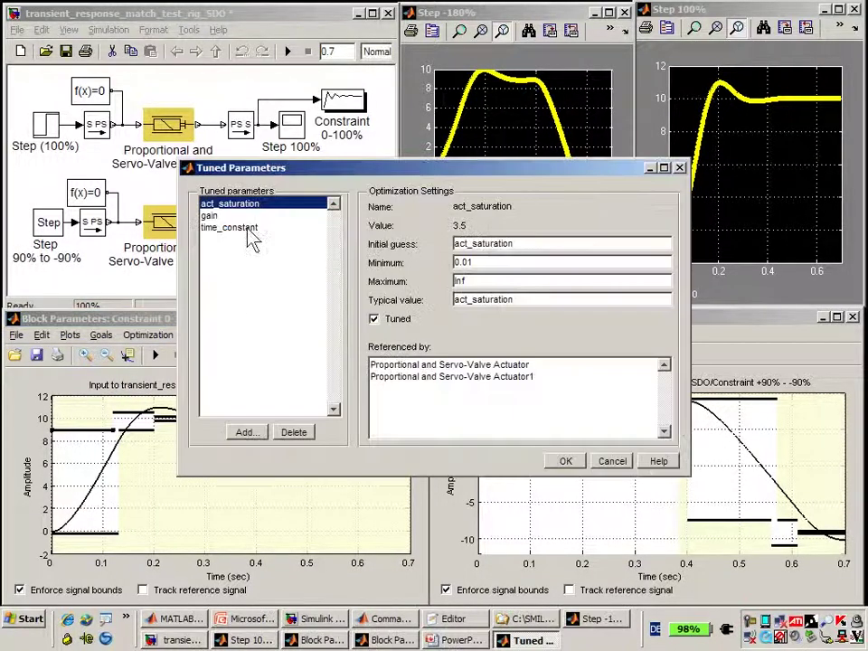
click(209, 216)
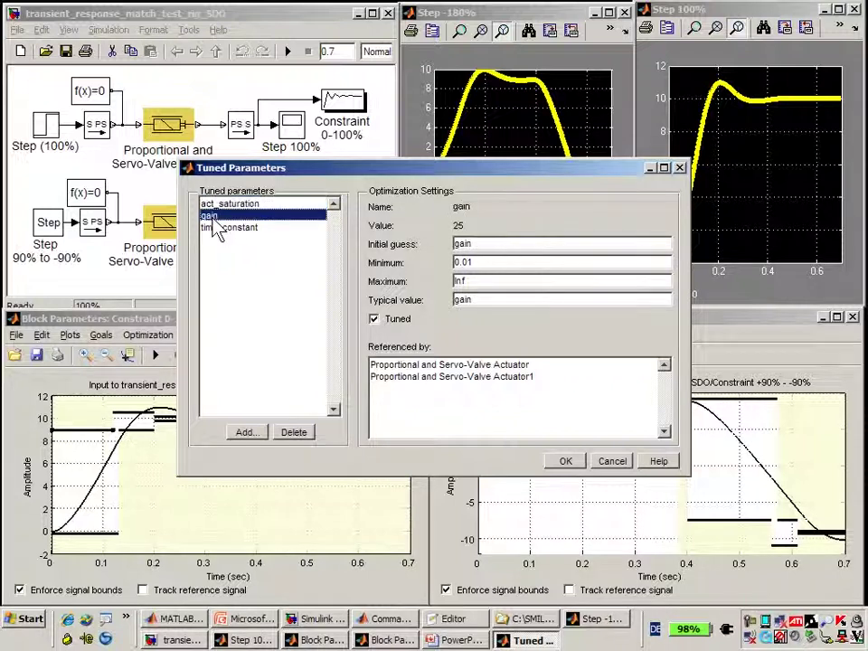
click(215, 228)
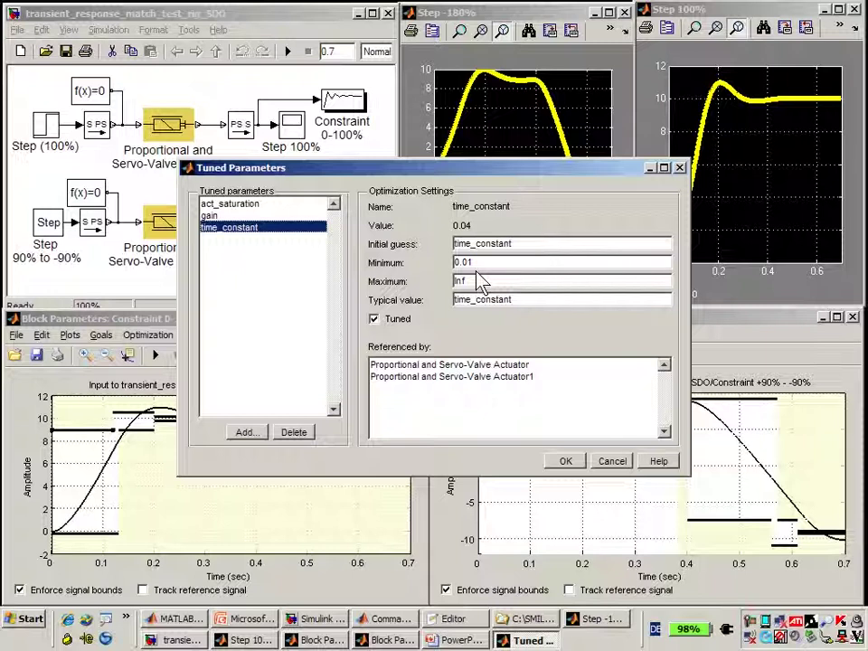
click(566, 463)
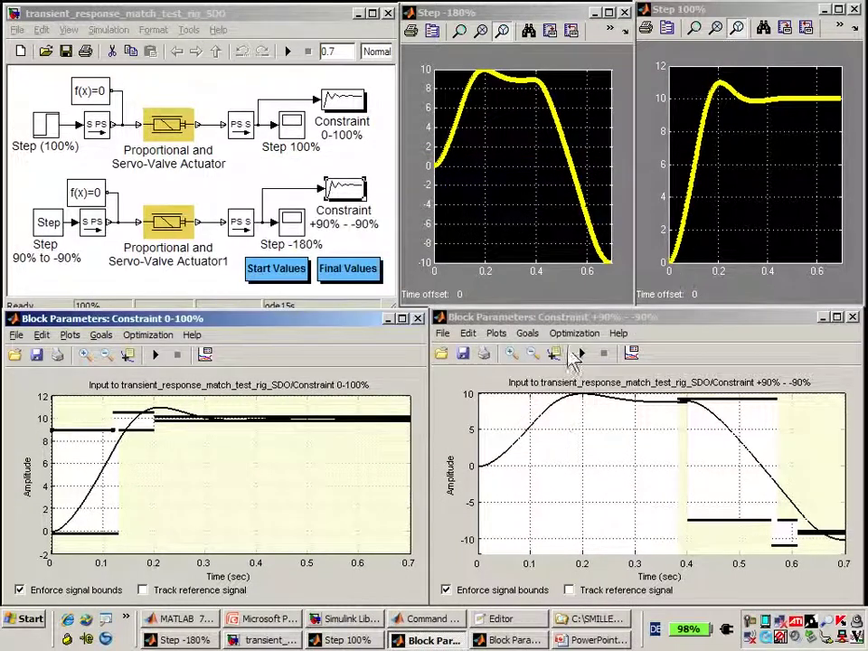
Run the response optimization, hiding the progress log and ignoring all simulation errors
click(581, 355)
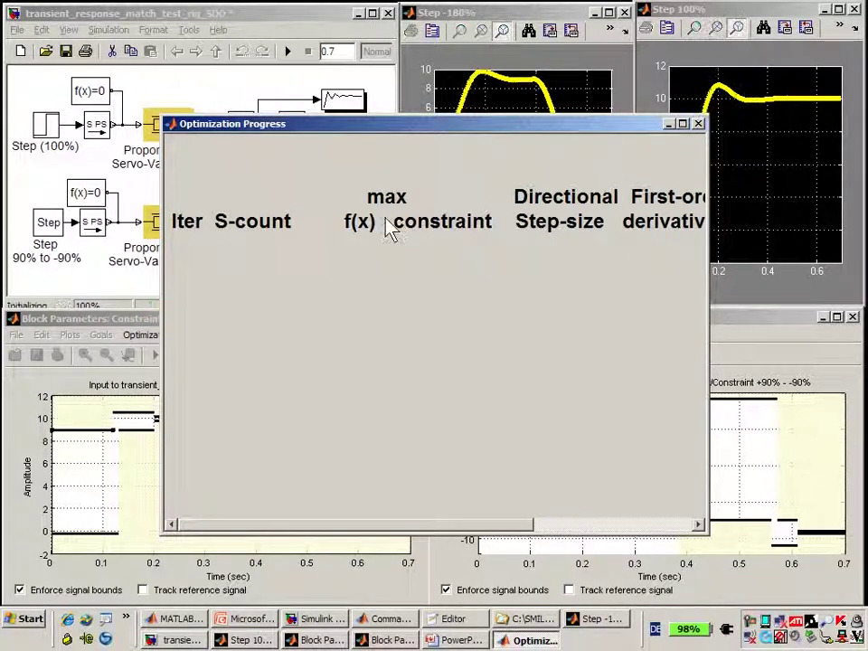
click(670, 124)
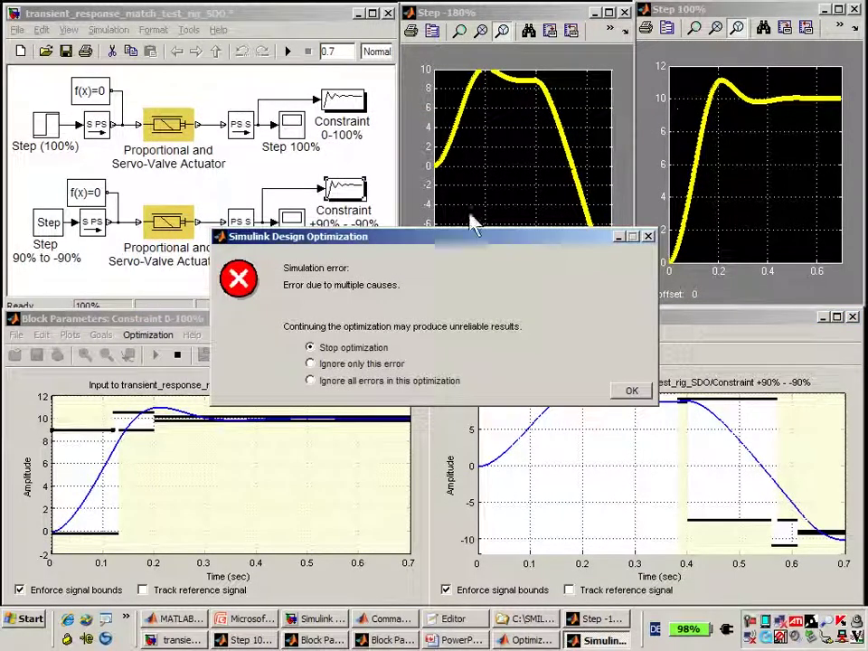
click(313, 380)
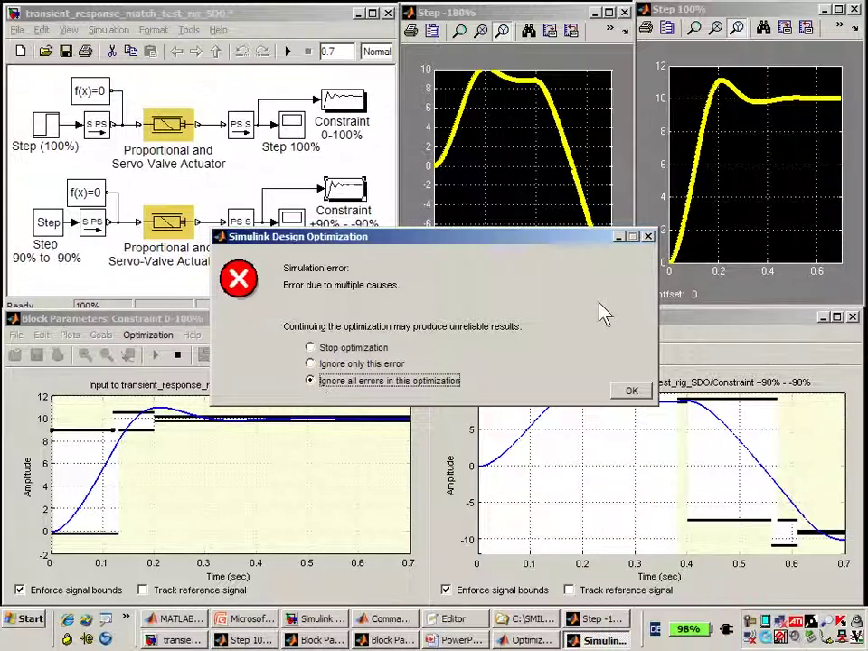
click(631, 395)
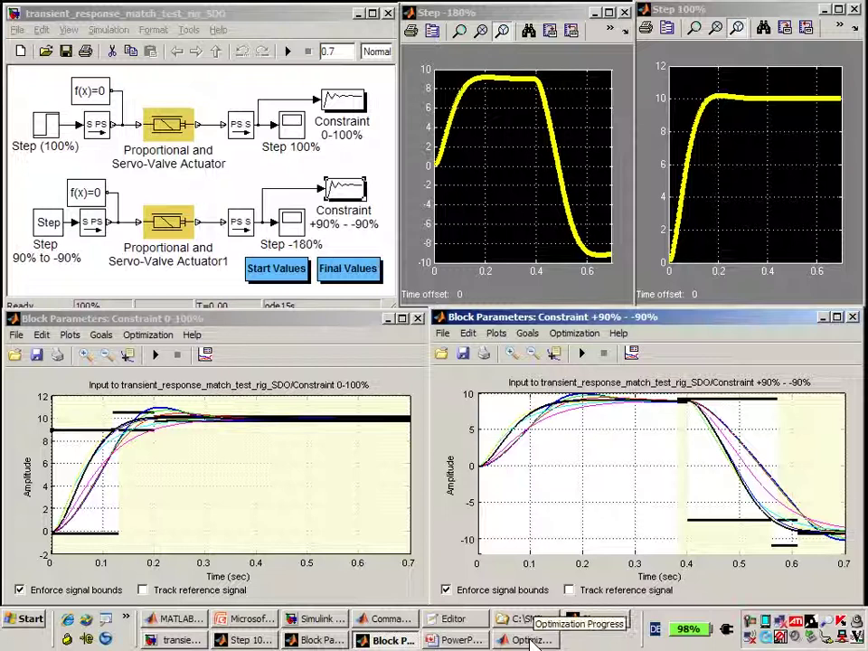
Review the iteration table showing successful termination after 8 iterations, then raise the constraint editors
click(532, 640)
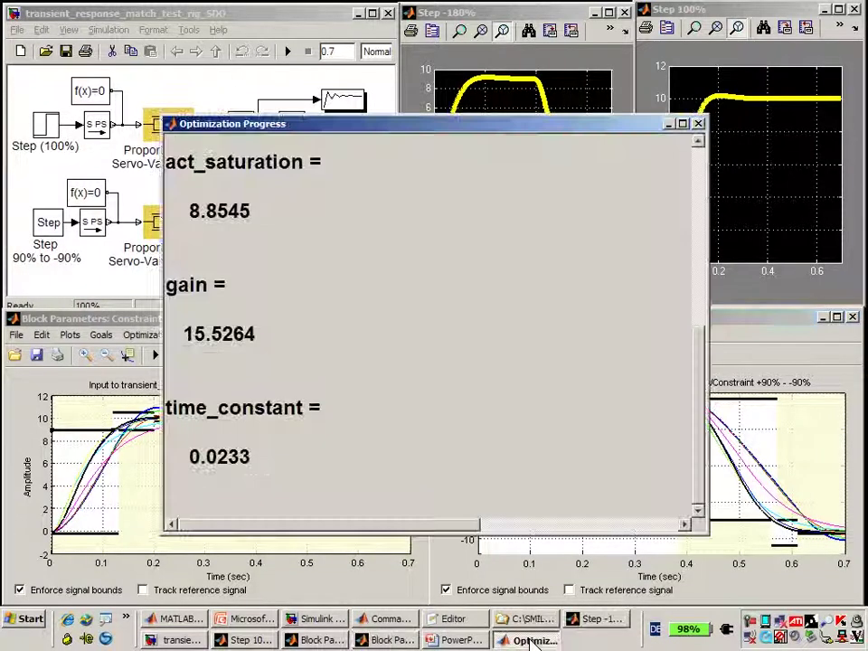
click(701, 312)
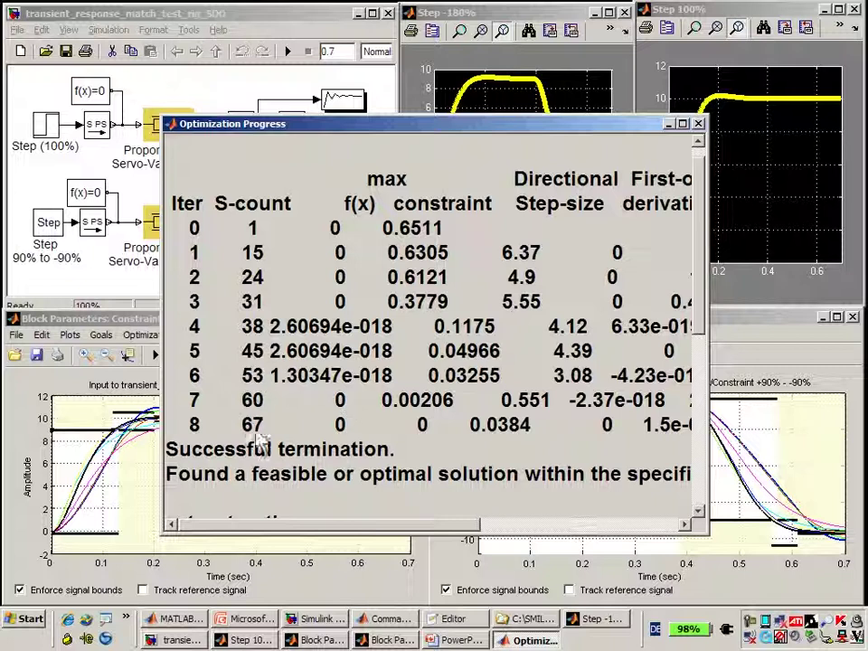
click(722, 326)
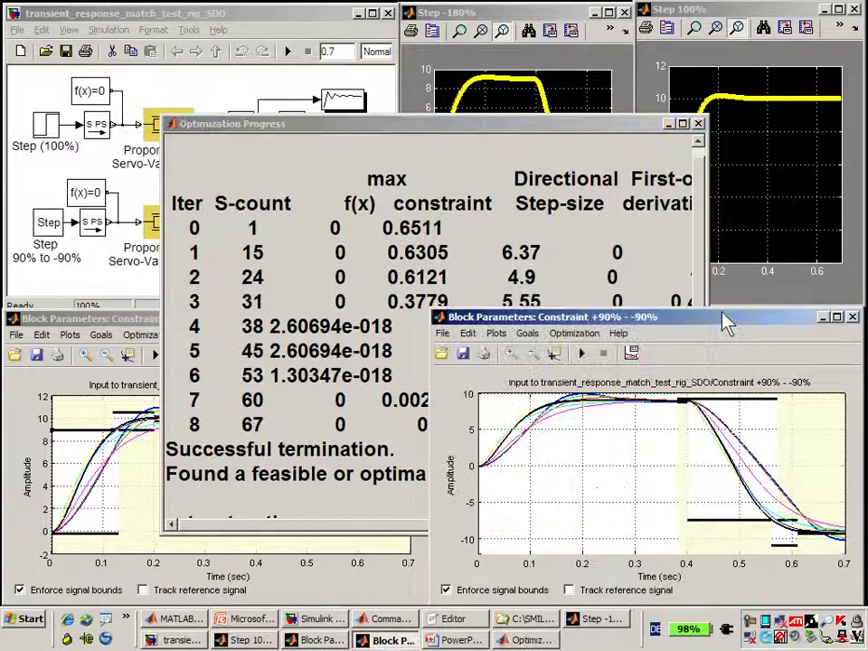
Clear the iteration curves from both constraint plots and replot the final tuned response
click(134, 333)
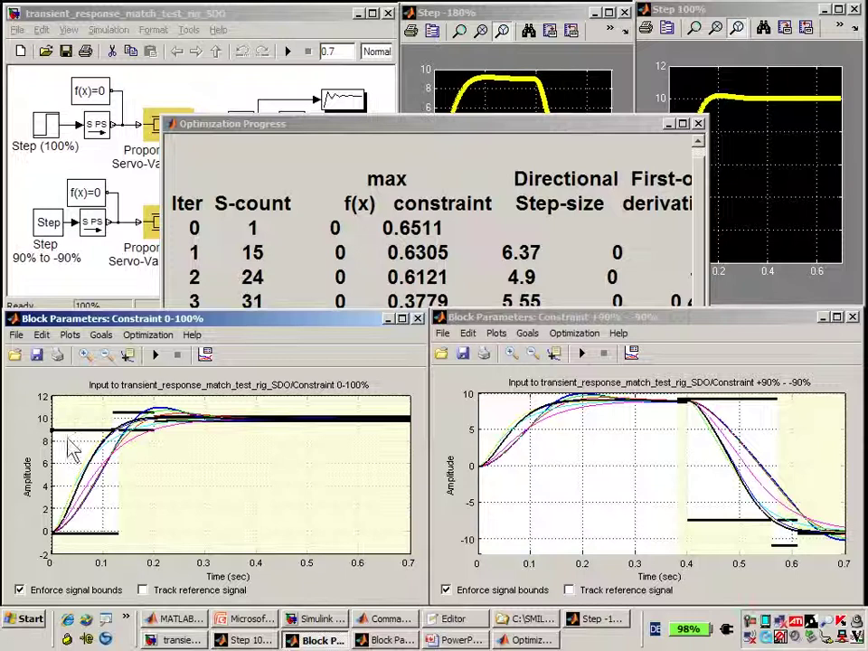
right_click(70, 443)
click(93, 480)
right_click(543, 497)
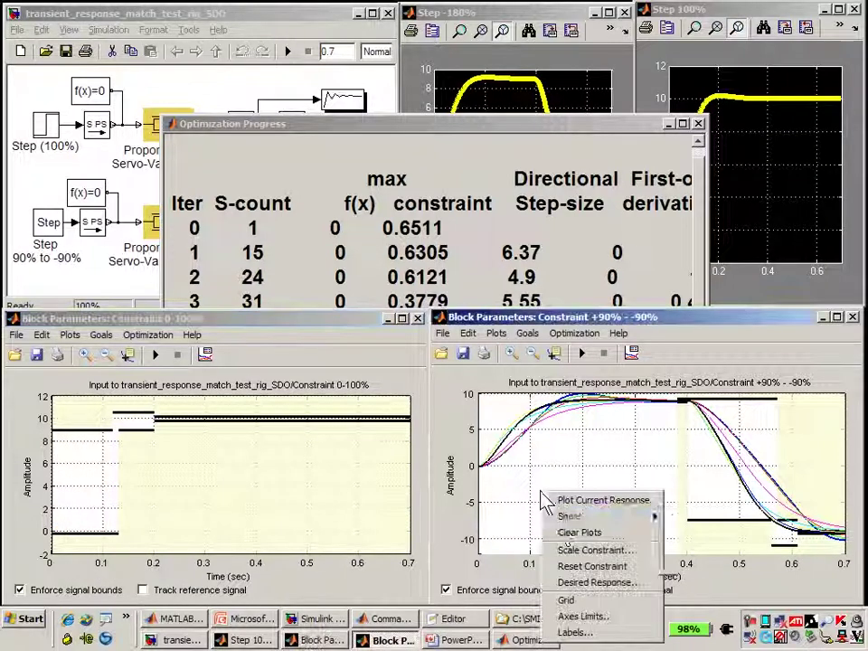
click(562, 533)
right_click(548, 498)
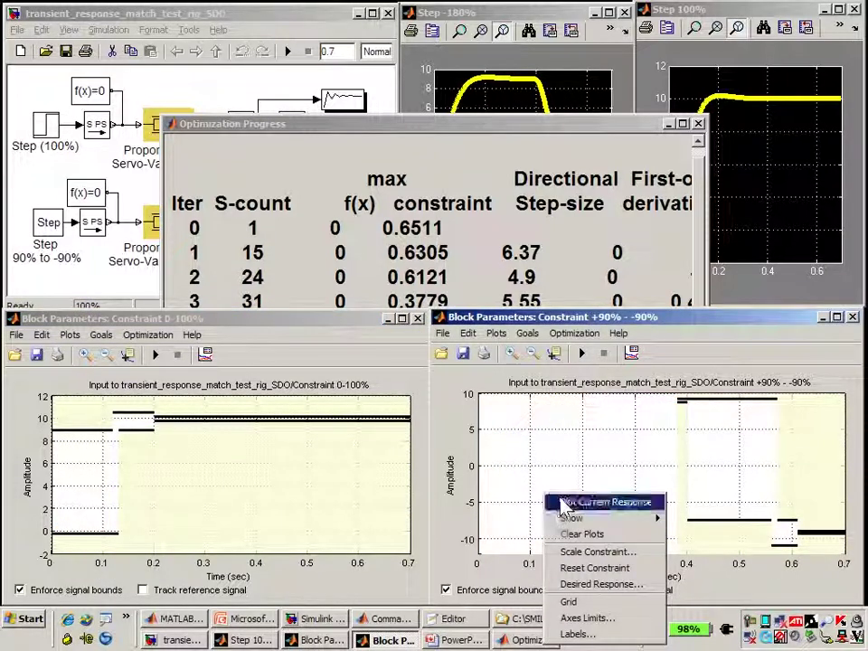
click(562, 503)
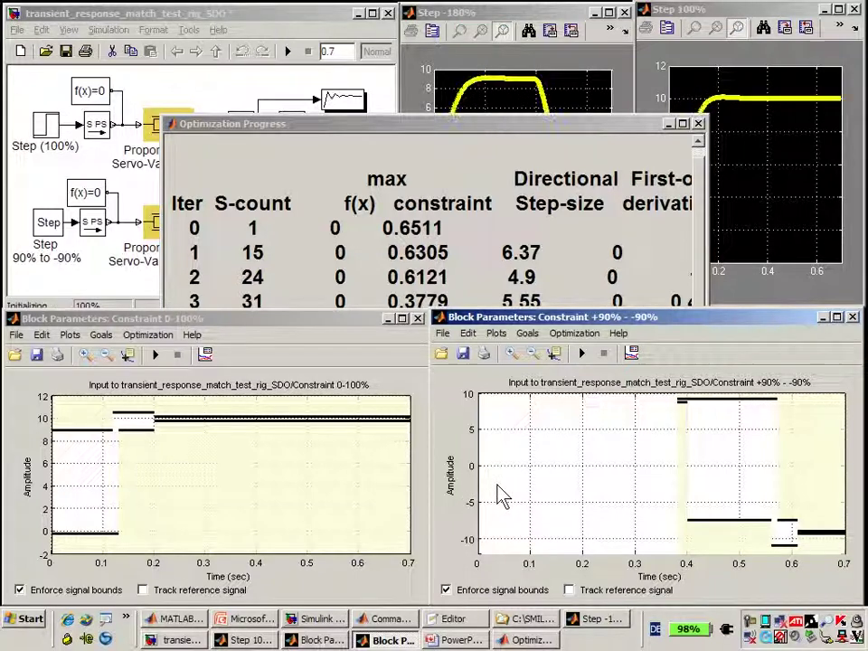